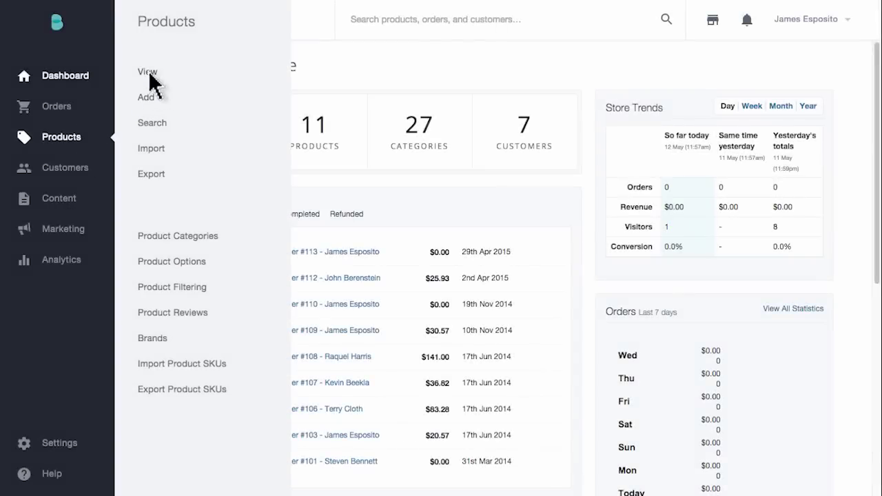
Open the Options > Rules area of the Bigcommerce Jam product from the product list.
click(149, 74)
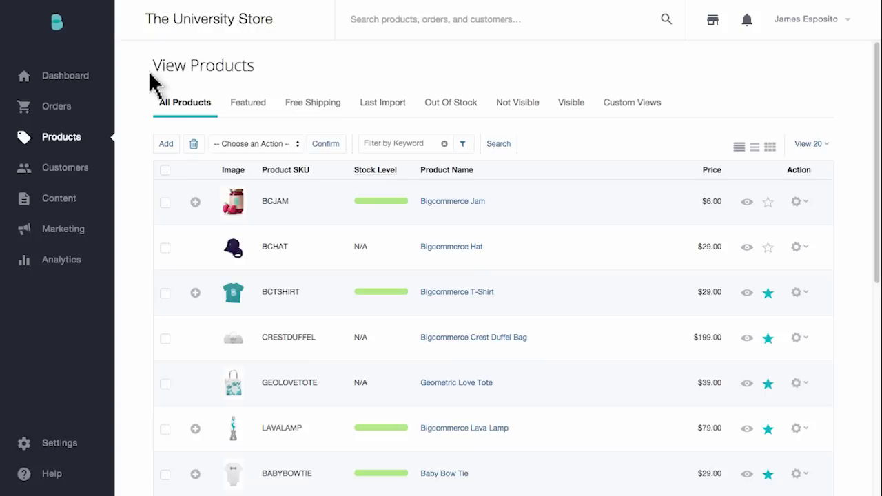
click(453, 207)
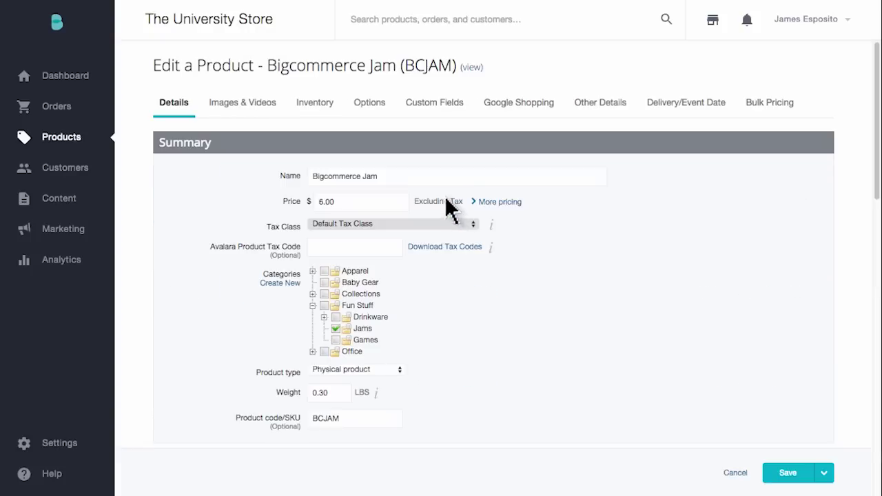
click(370, 105)
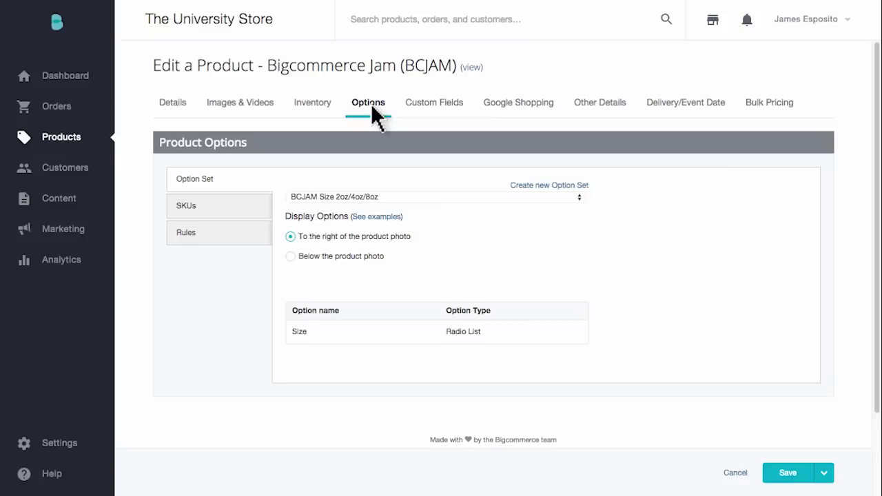
click(189, 243)
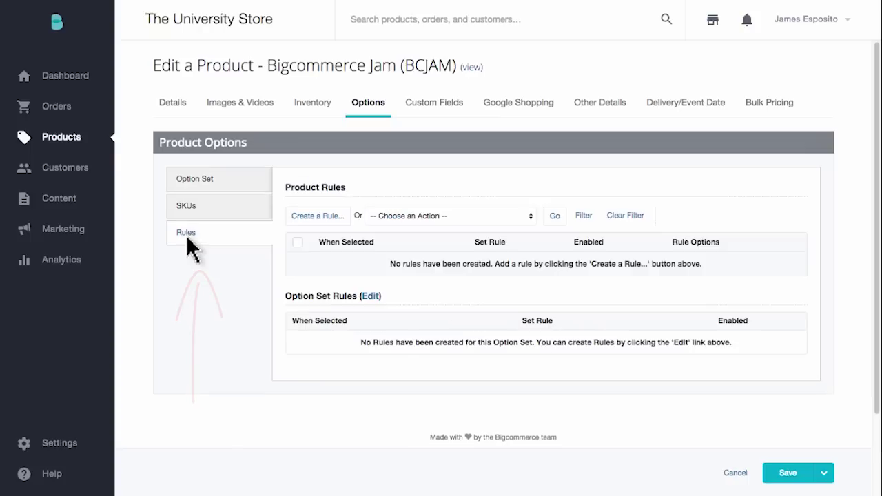
Create a new Jam rule with Size (Radio List) 4 oz. as its condition.
click(316, 219)
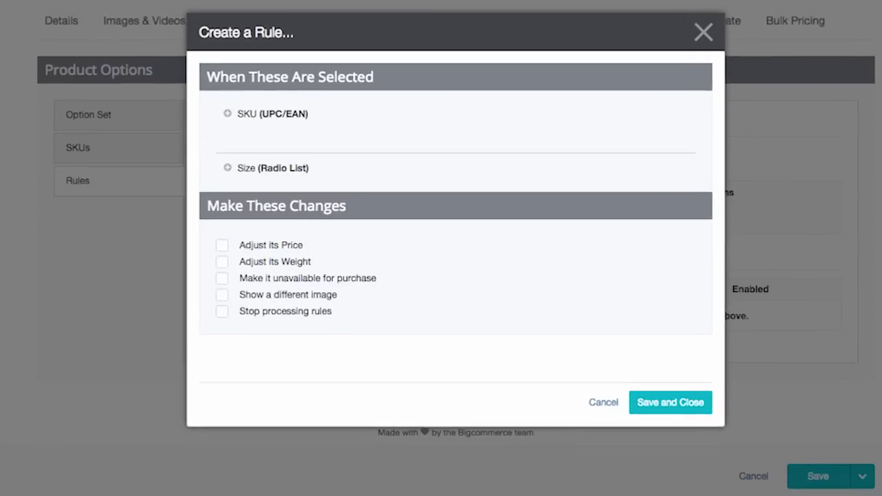
click(227, 113)
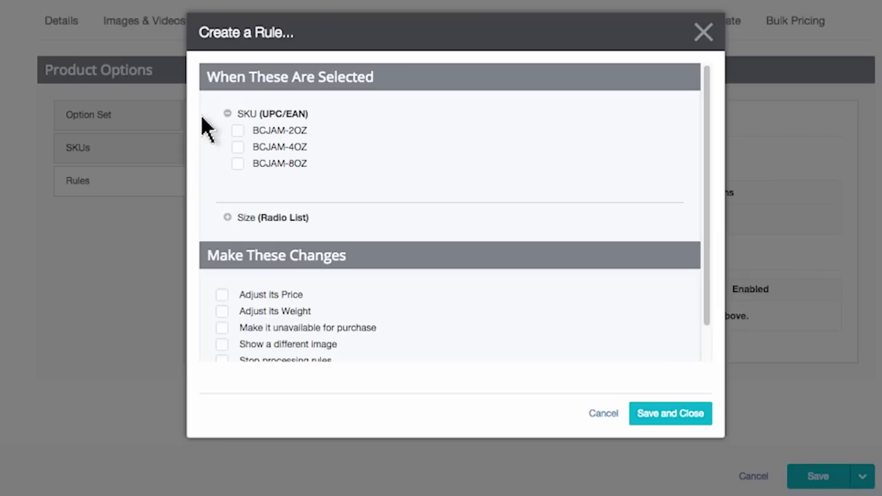
click(227, 113)
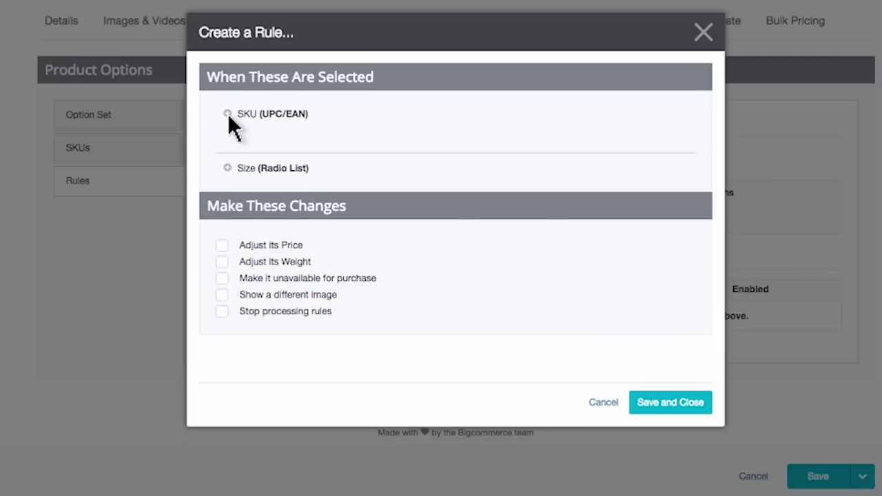
click(228, 167)
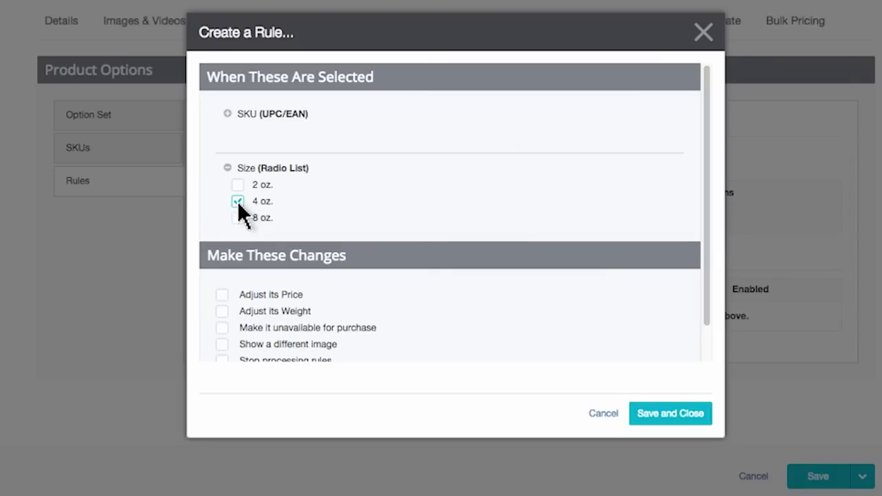
Make the 4 oz. rule add $4.00 to the price and save it.
click(222, 295)
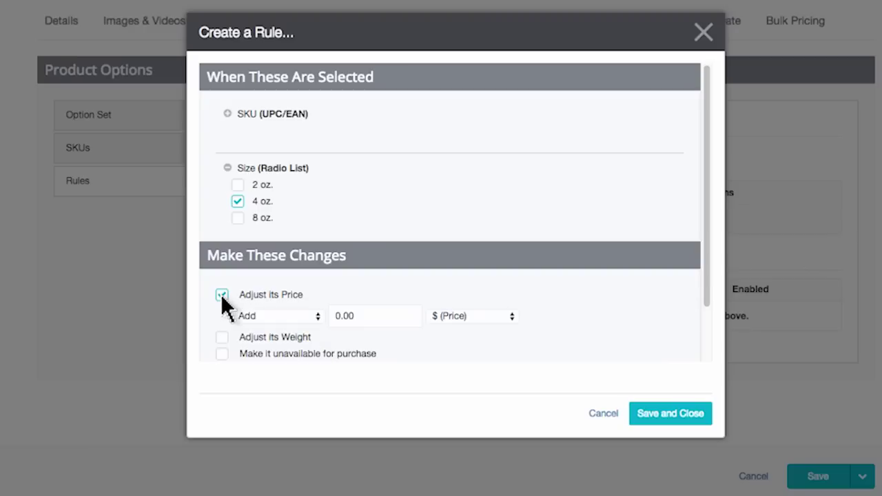
click(319, 316)
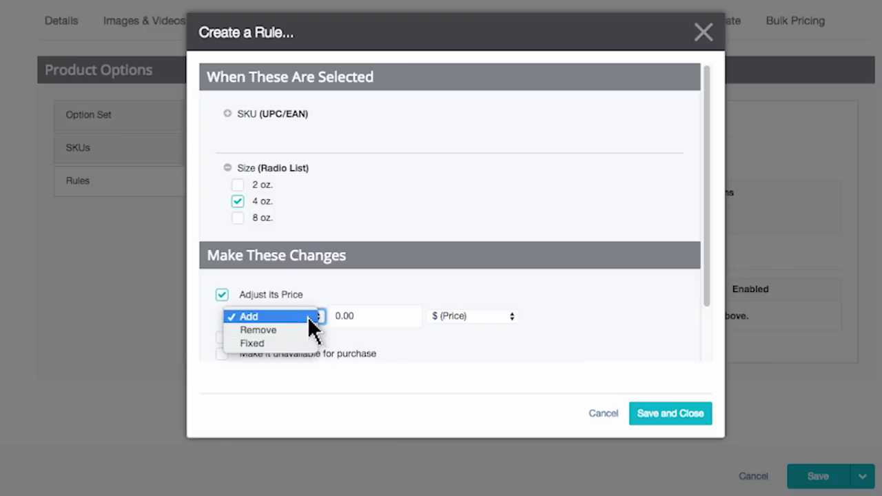
click(308, 317)
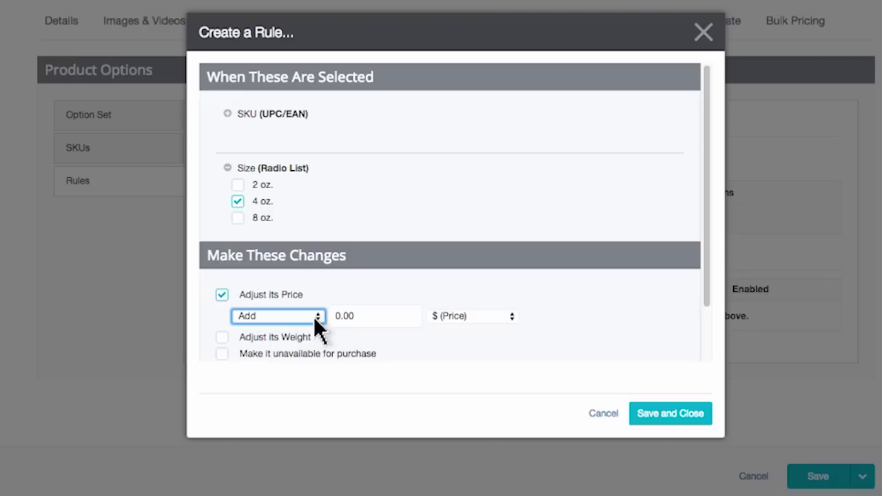
click(354, 315)
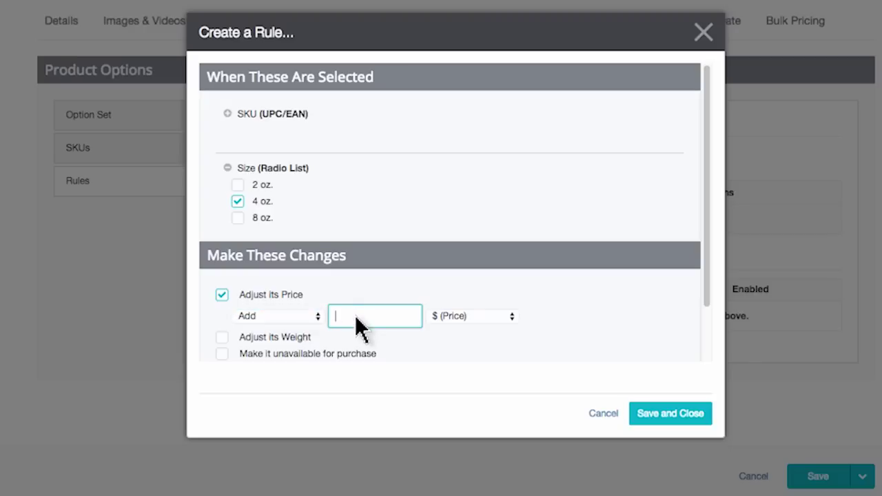
click(512, 315)
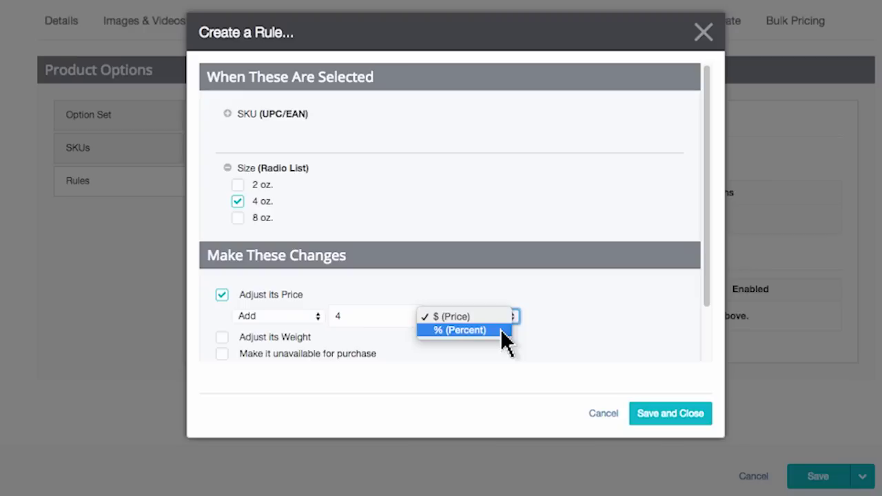
click(529, 340)
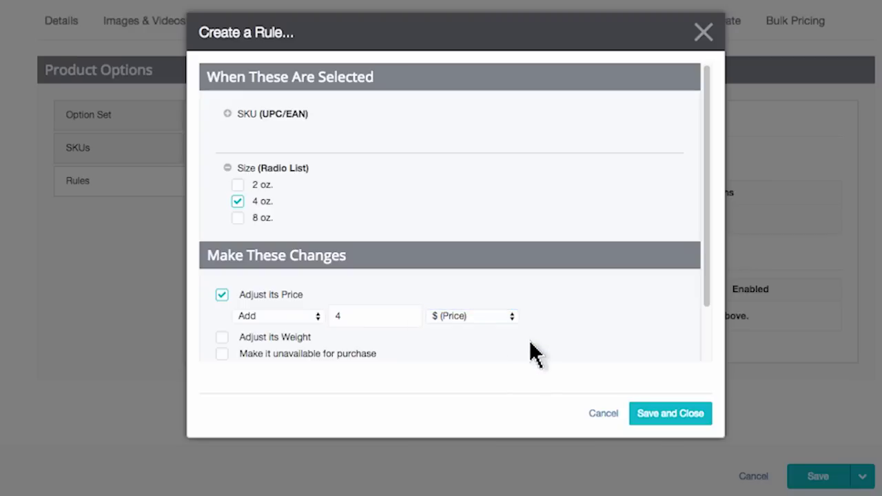
click(668, 417)
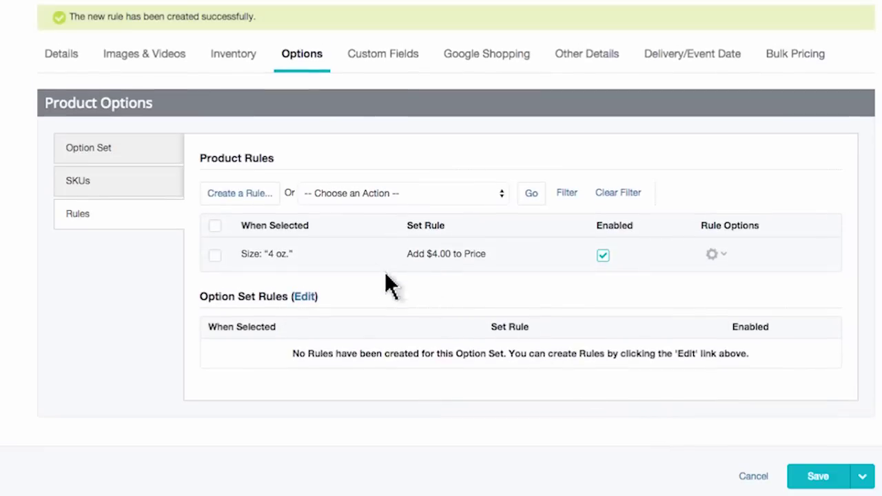
Add a Jam rule fixing the price at $16.00 when Size is 8 oz.
click(239, 195)
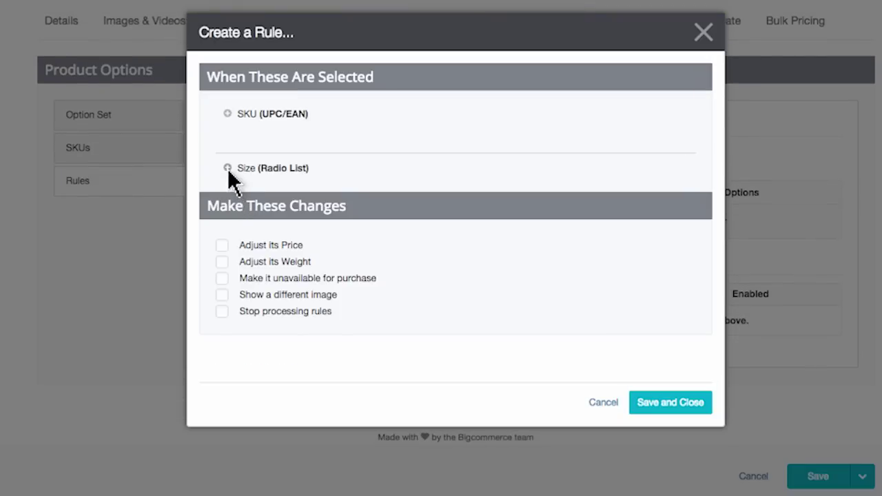
click(228, 169)
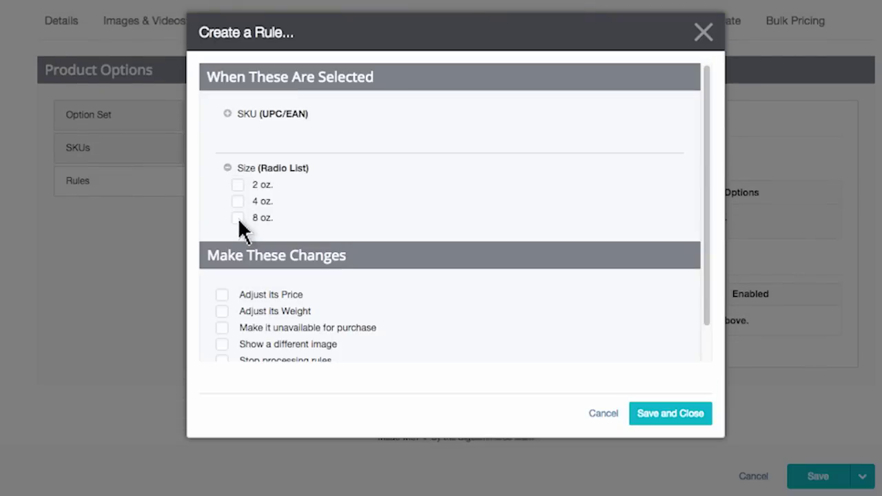
click(221, 295)
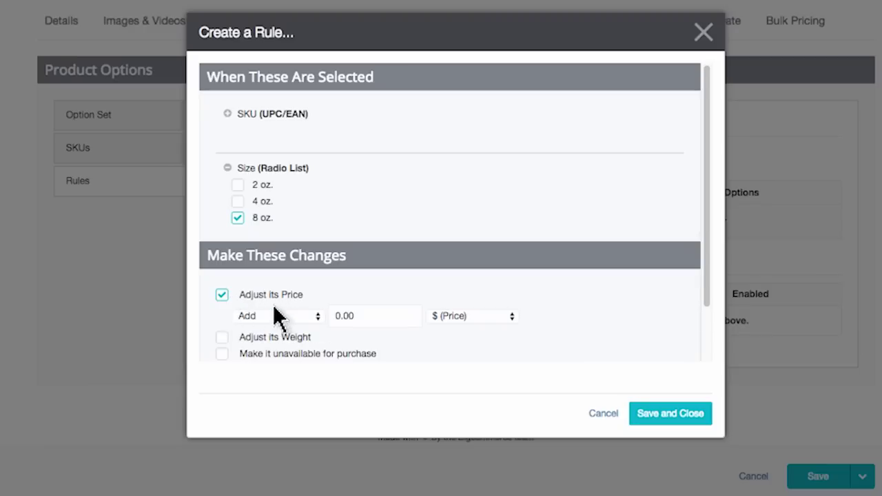
click(355, 319)
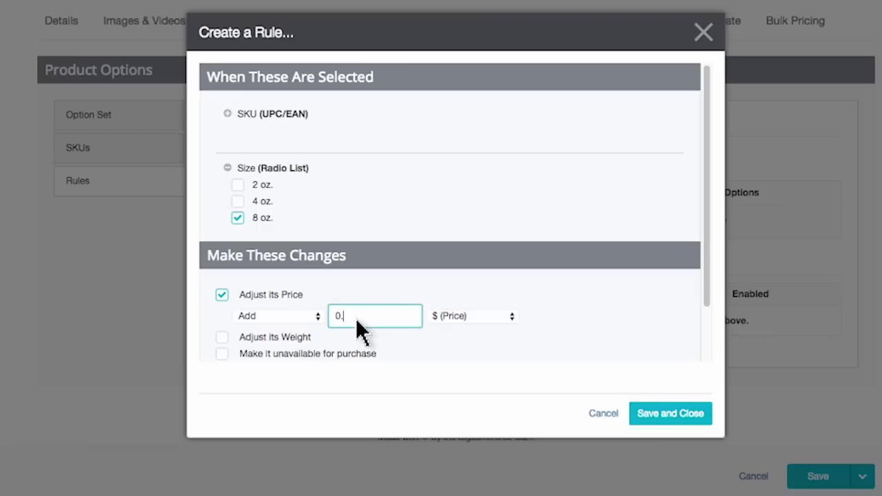
text(10)
key(Tab)
click(317, 318)
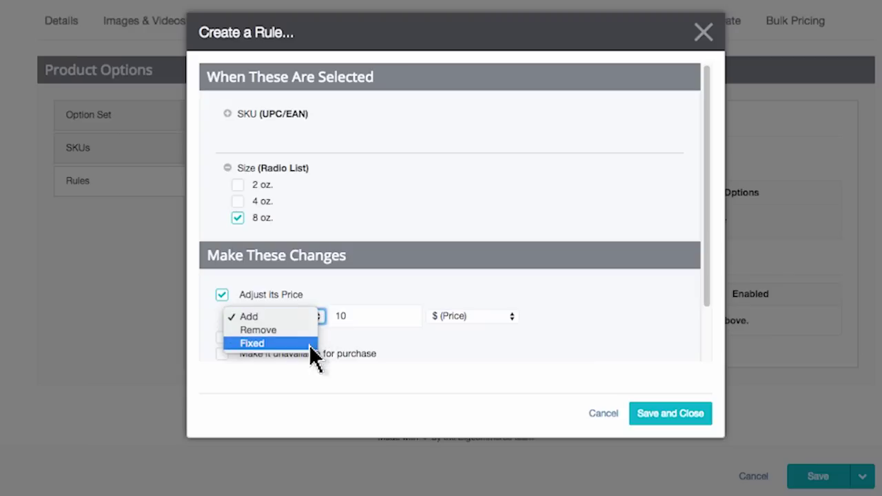
click(309, 344)
click(348, 321)
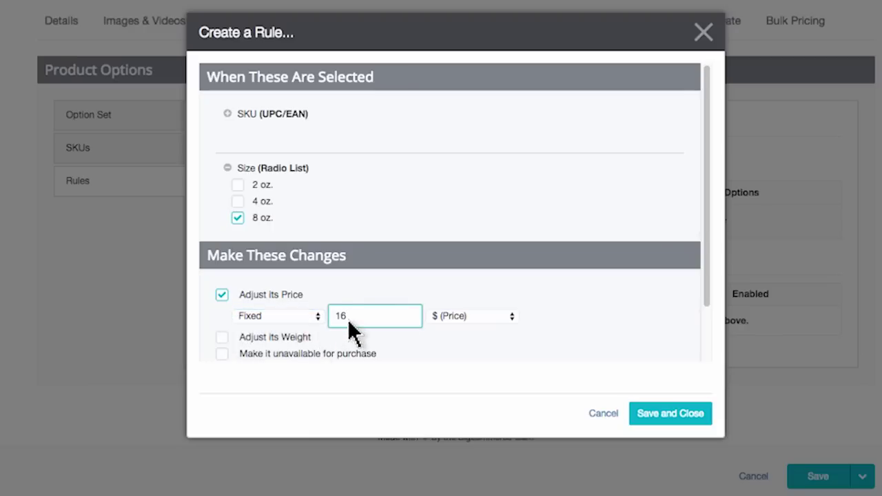
key(Tab)
click(670, 414)
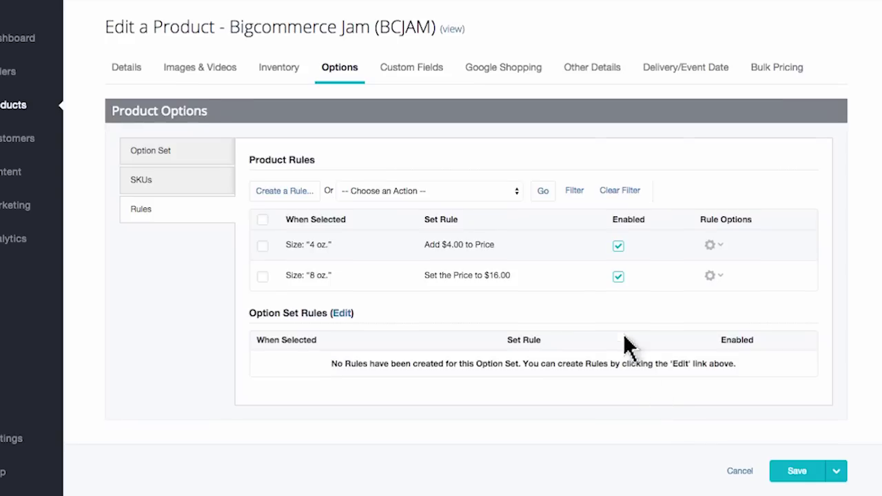
On the jam's storefront page, check 4 oz. shows $10.00 and 8 oz. shows $16.00.
click(452, 29)
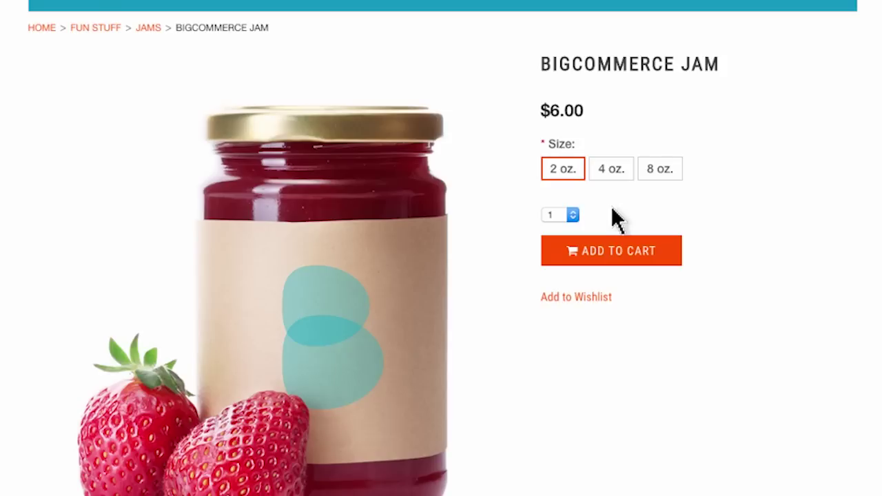
click(610, 173)
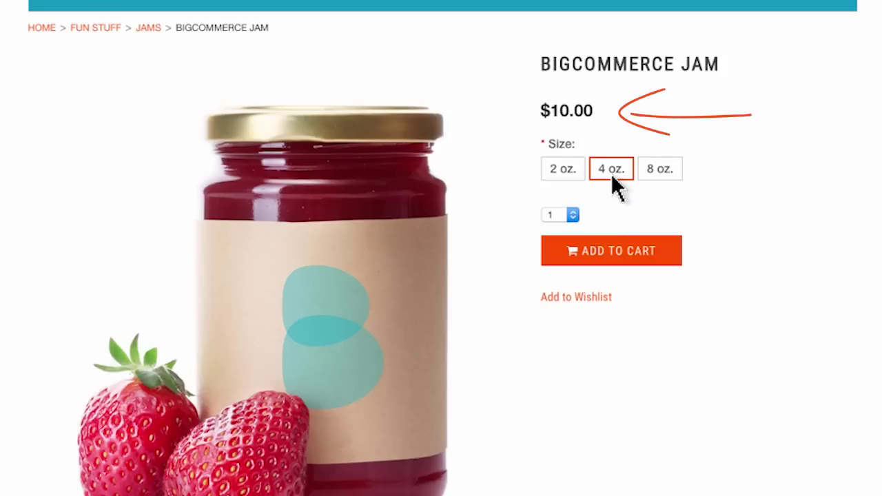
click(657, 173)
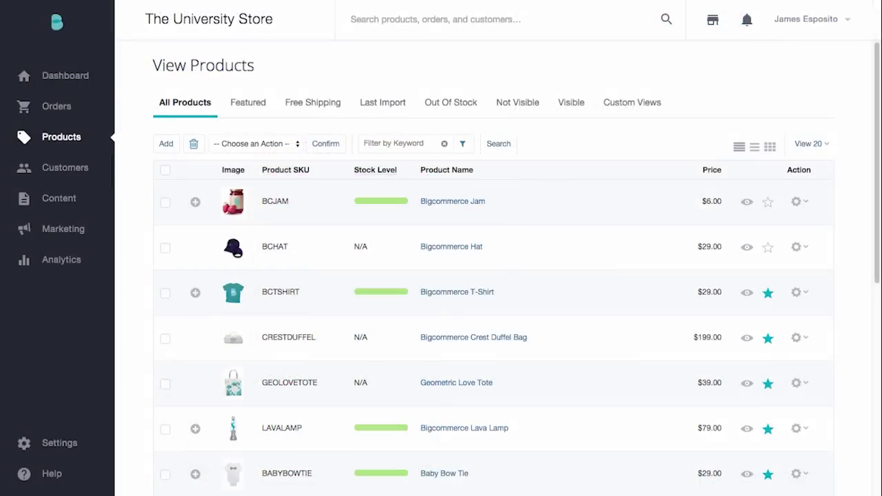
Open the Bigcommerce T-Shirt's Options > Rules and begin creating a rule.
click(461, 294)
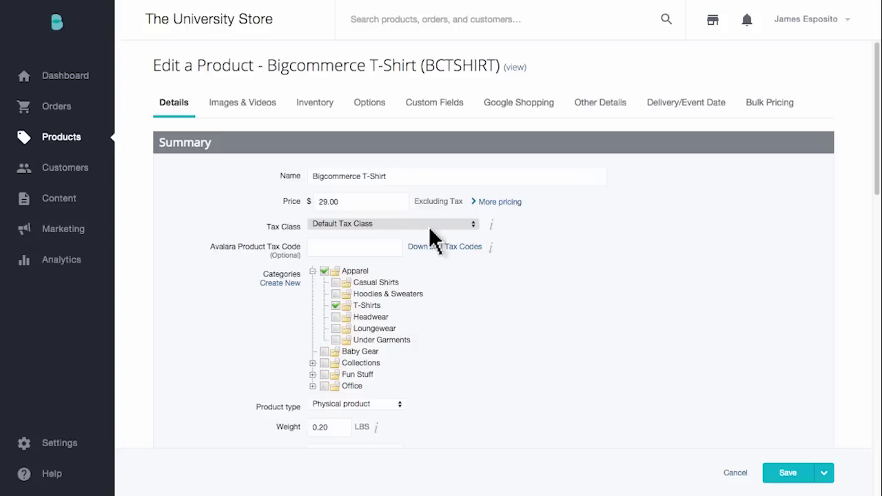
click(370, 105)
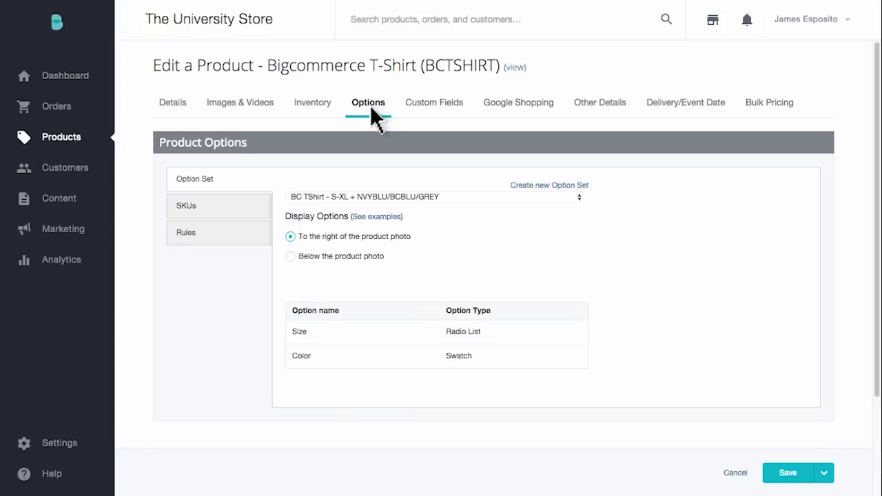
click(190, 233)
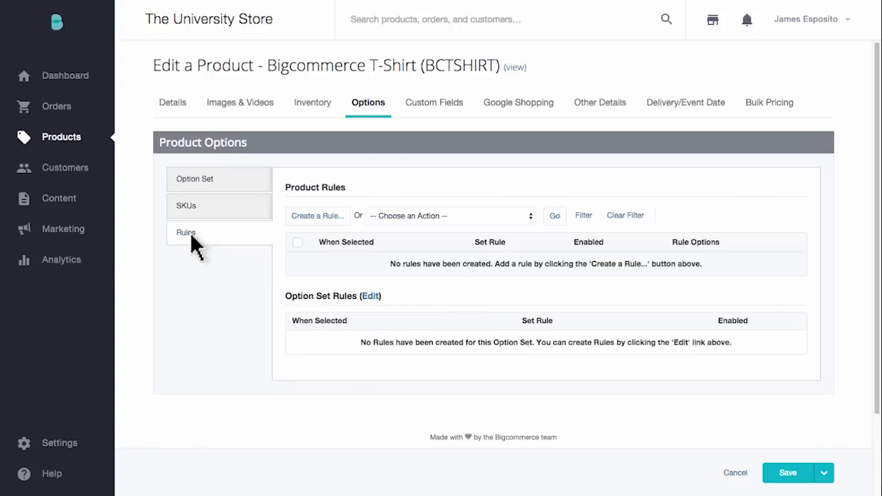
click(315, 217)
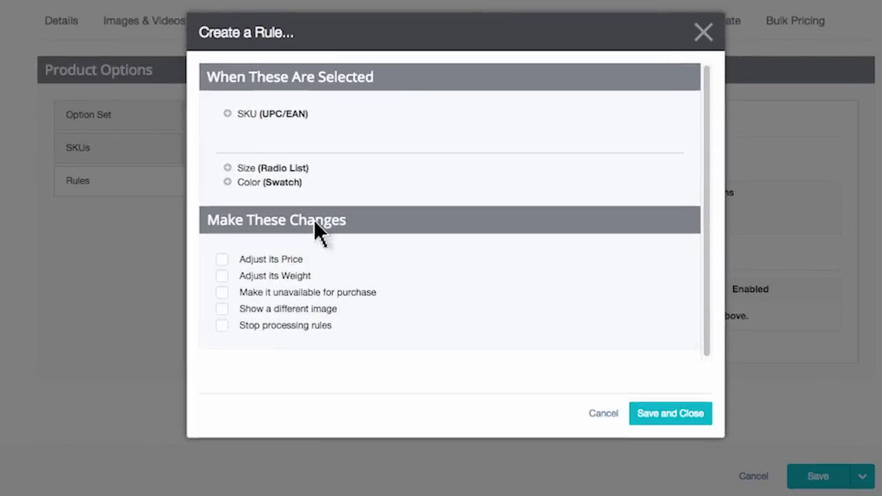
Add a rule showing BC Logo TShirt.png when the Bigcommerce Blue colour is chosen.
click(227, 183)
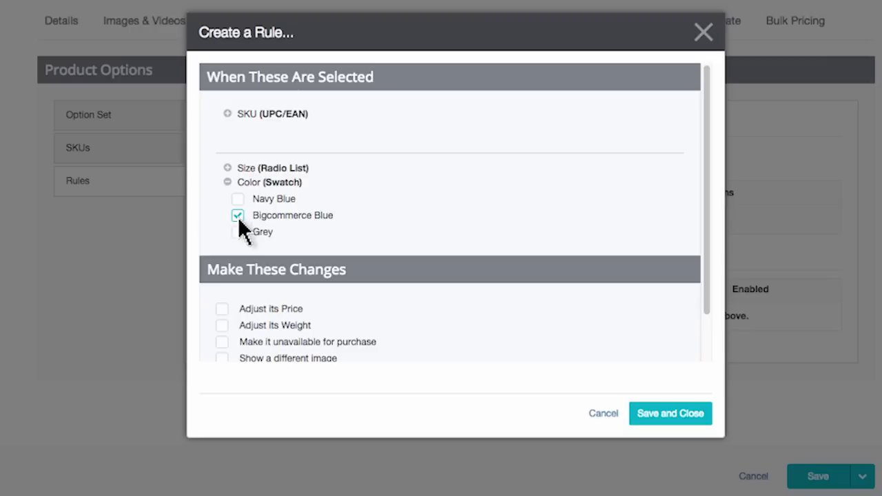
scroll(238, 217, down, 2)
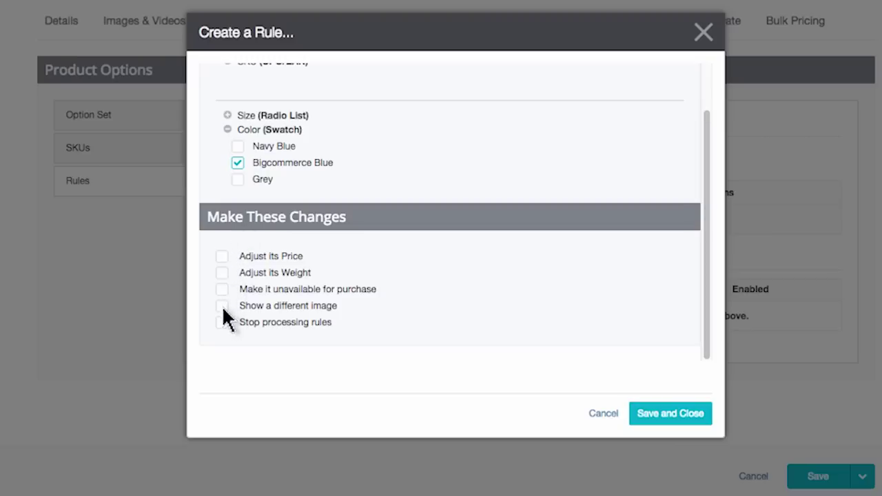
click(221, 305)
click(318, 329)
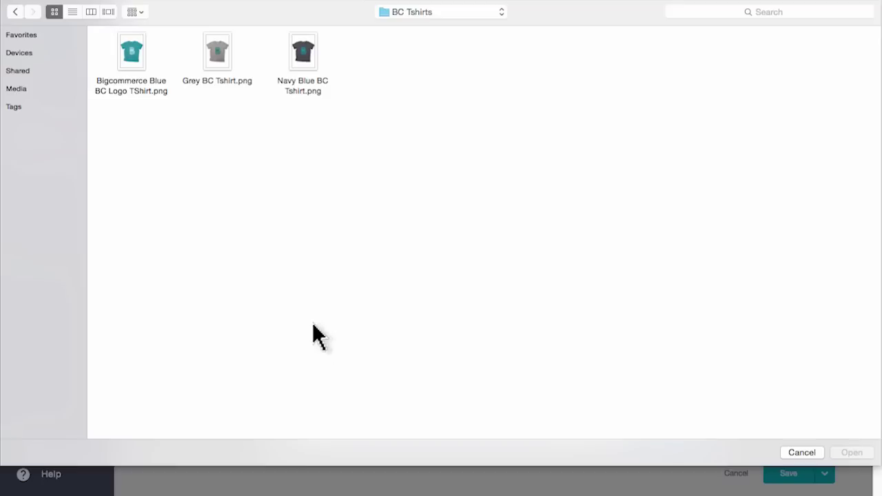
double_click(131, 62)
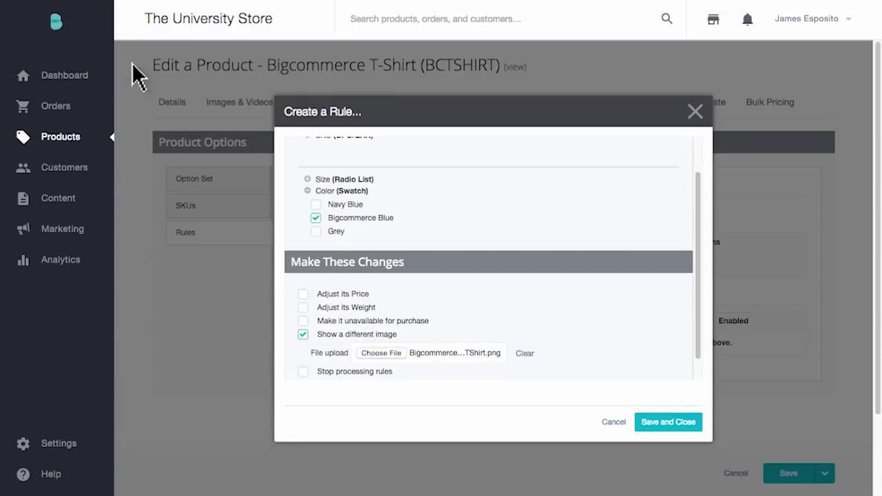
click(664, 421)
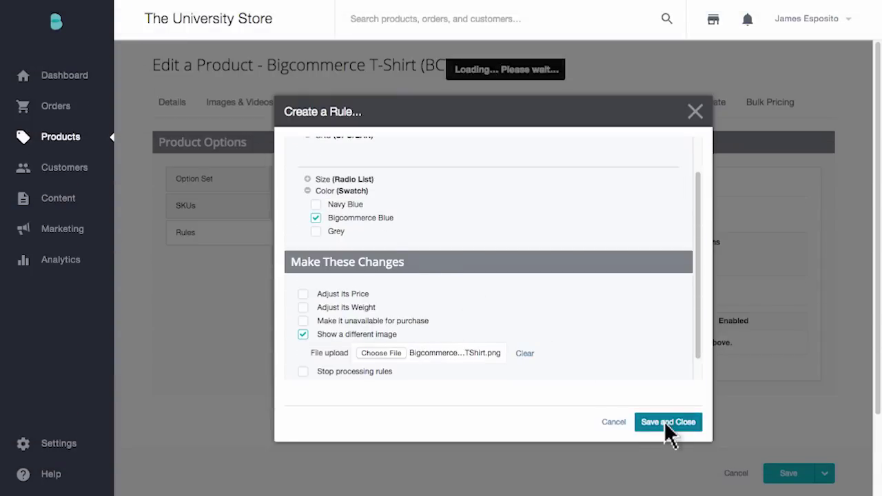
Add a second rule showing Grey BC Tshirt.png when the Grey colour is chosen.
click(314, 243)
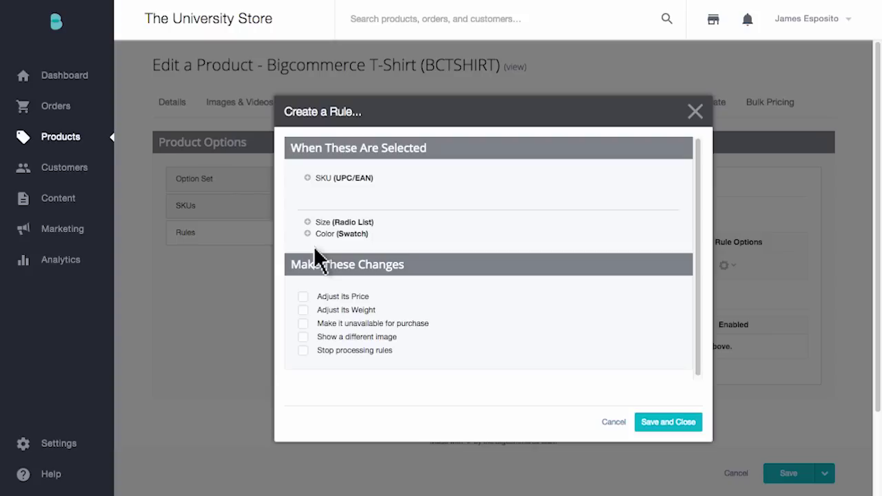
click(309, 235)
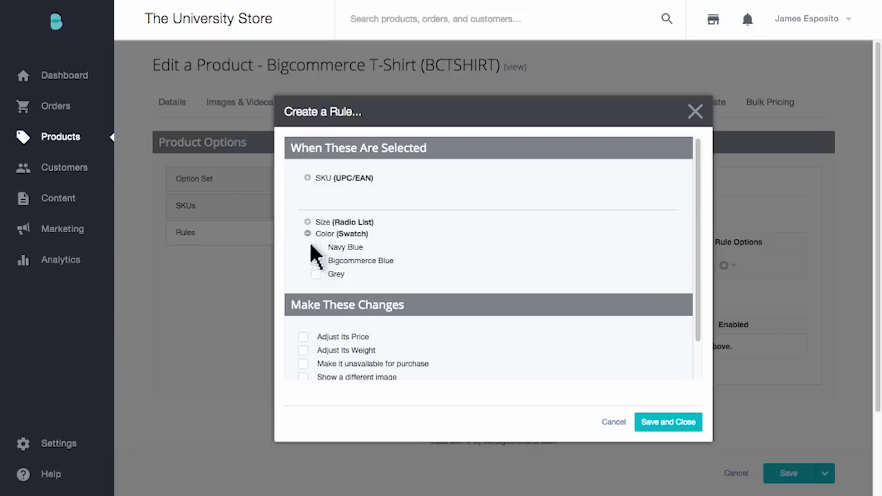
scroll(315, 274, down, 3)
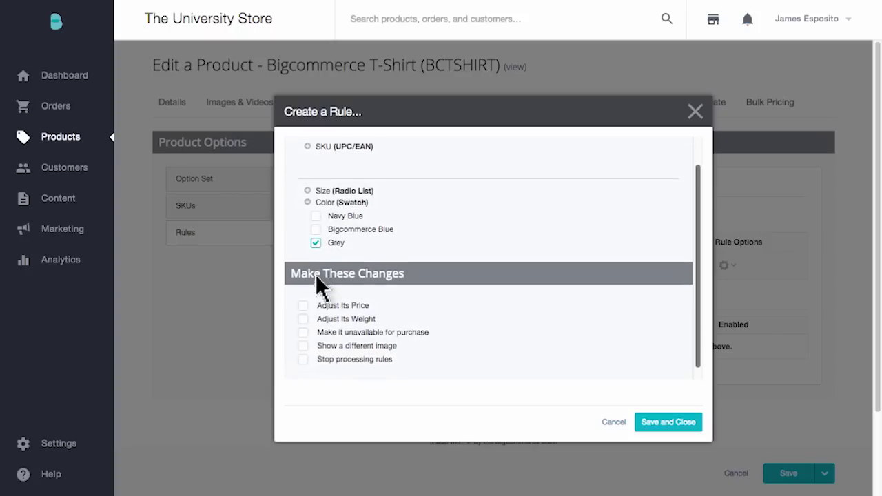
click(304, 335)
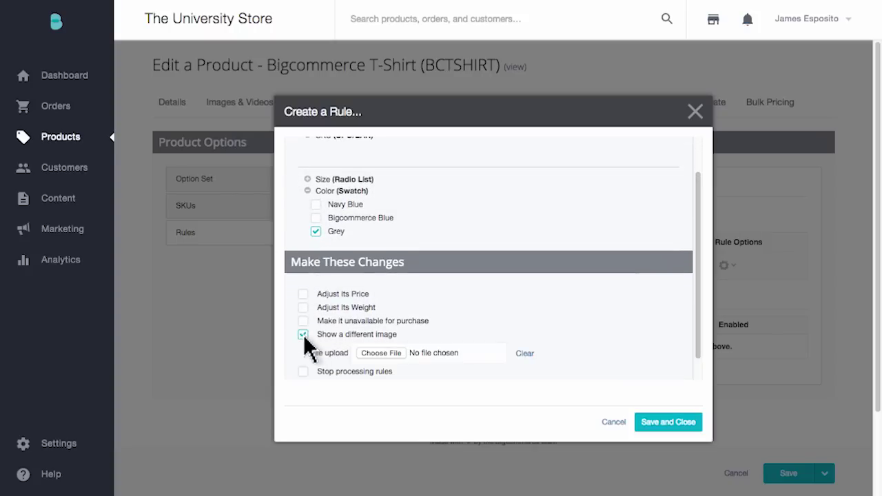
click(377, 354)
double_click(214, 66)
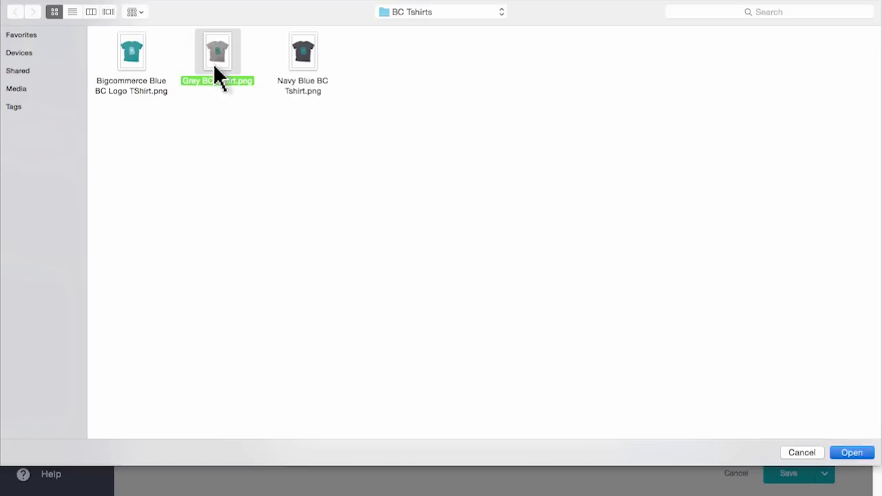
click(666, 422)
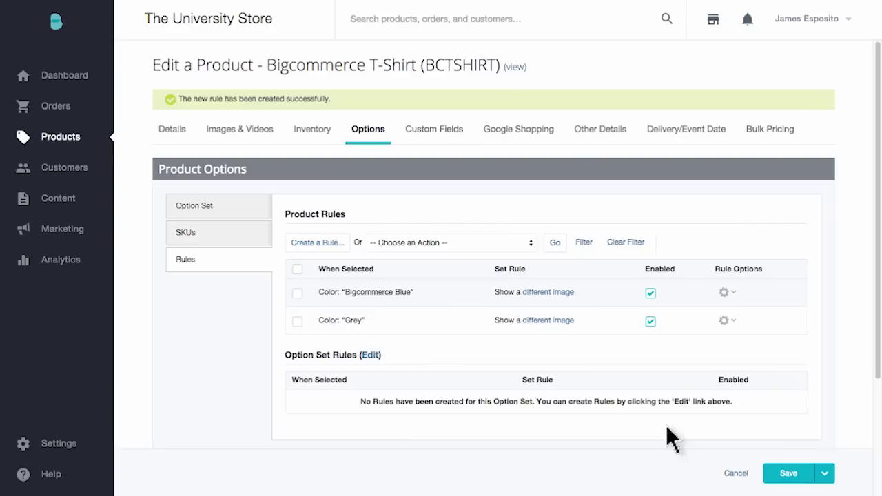
click(824, 473)
Save and close the T-shirt, then verify its storefront teal and grey swatches swap the photo.
click(789, 449)
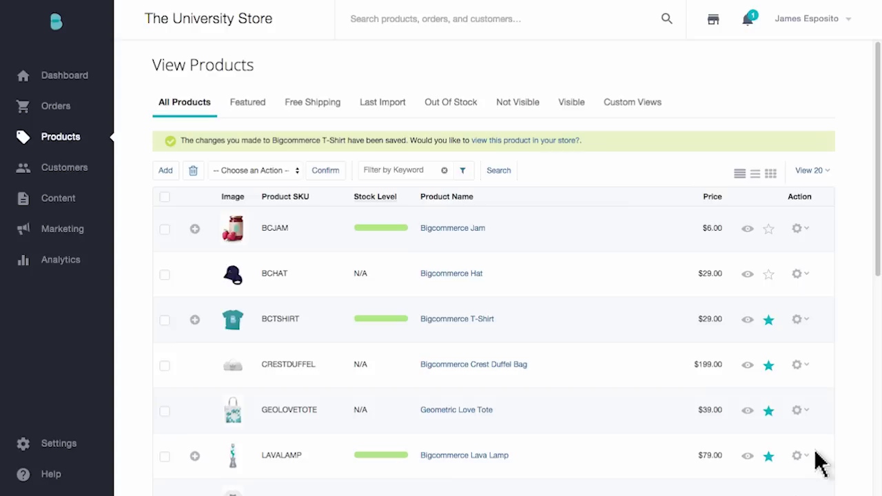
click(800, 320)
click(789, 347)
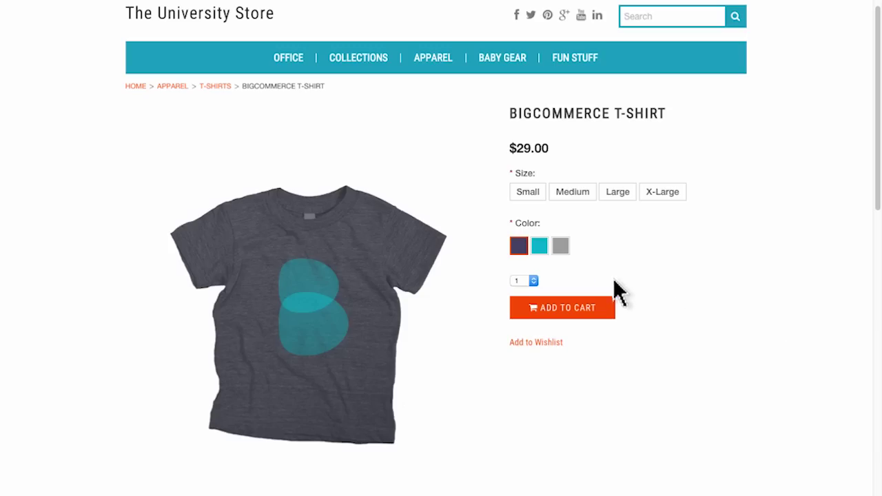
click(540, 251)
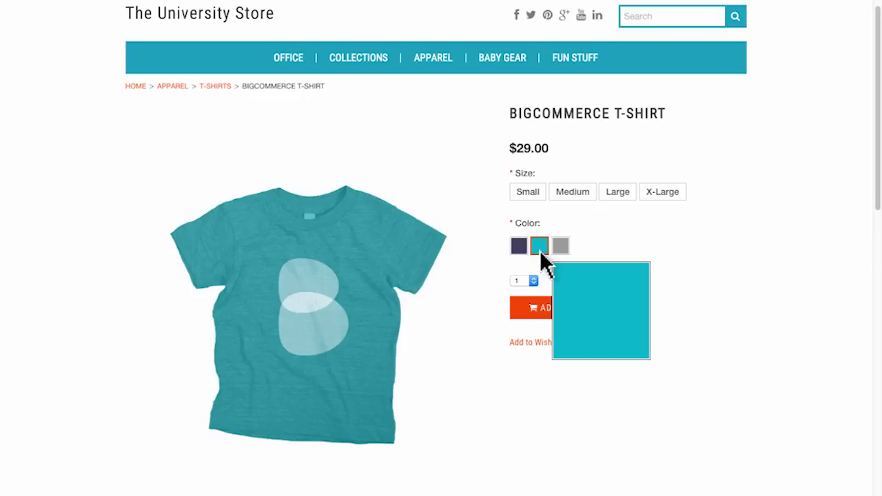
click(560, 253)
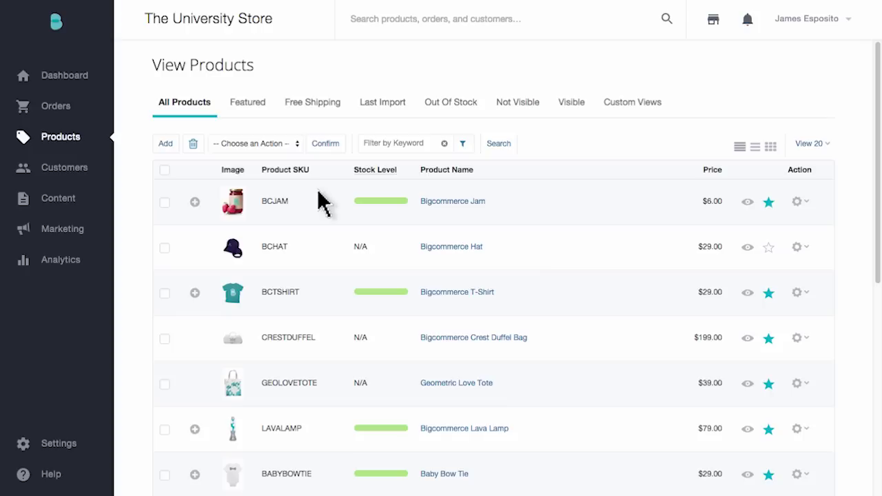
Go to Product Options > Option Sets and edit rules for BC TShirt - S-XL + NVYBLU/BCBLU/GREY.
click(59, 147)
click(172, 265)
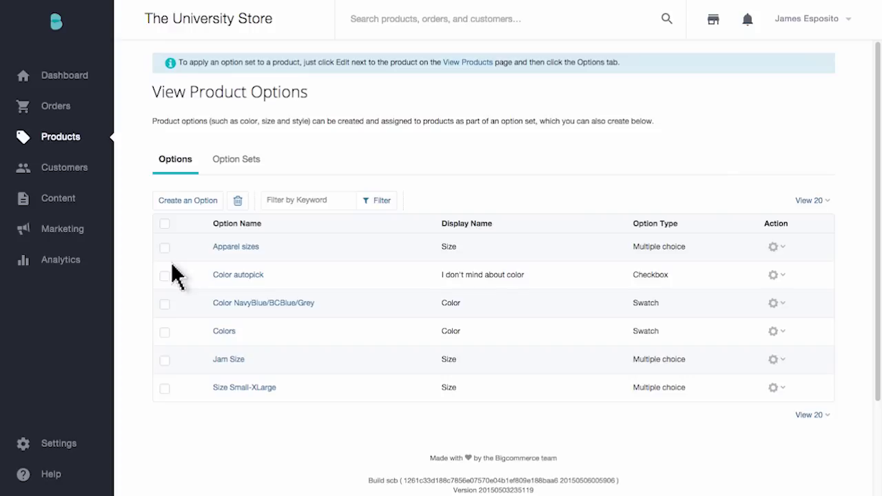
click(236, 161)
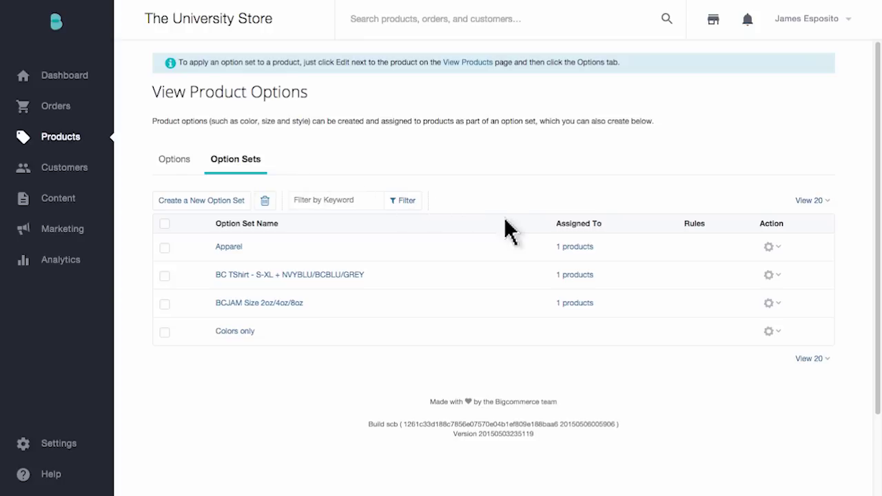
click(777, 275)
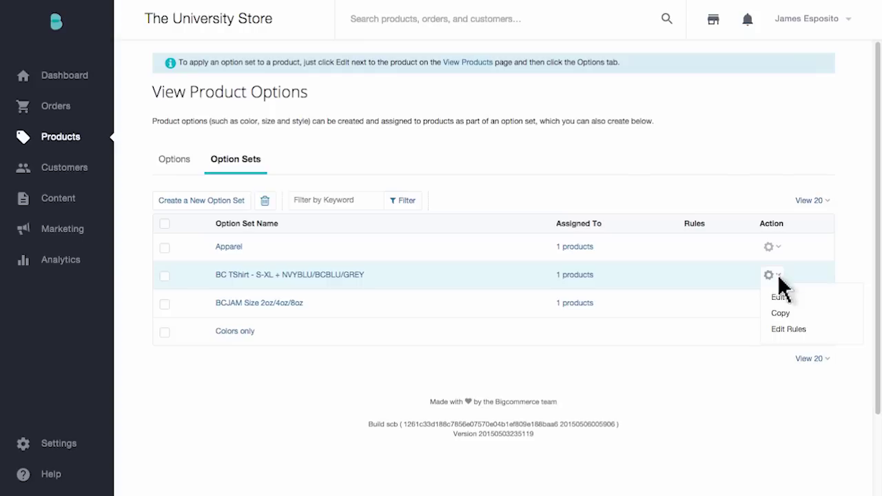
click(822, 330)
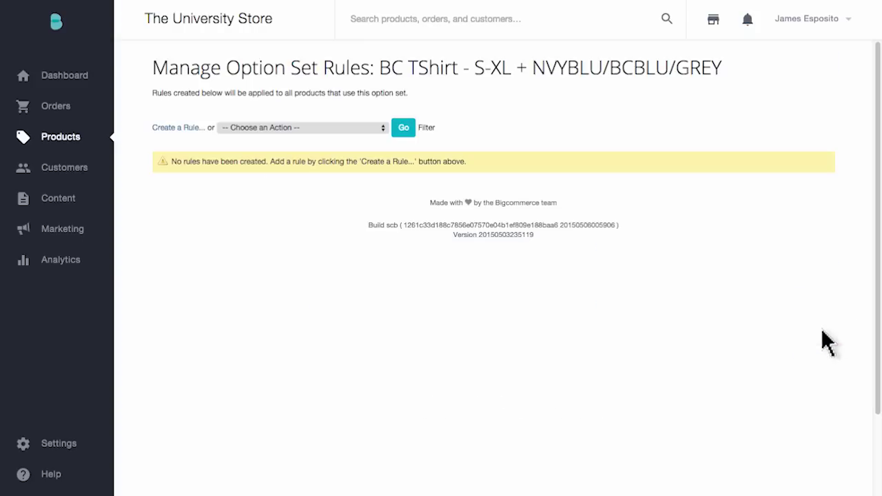
Create an option set rule adding $2.00 to the price when Size is X-Large.
click(177, 129)
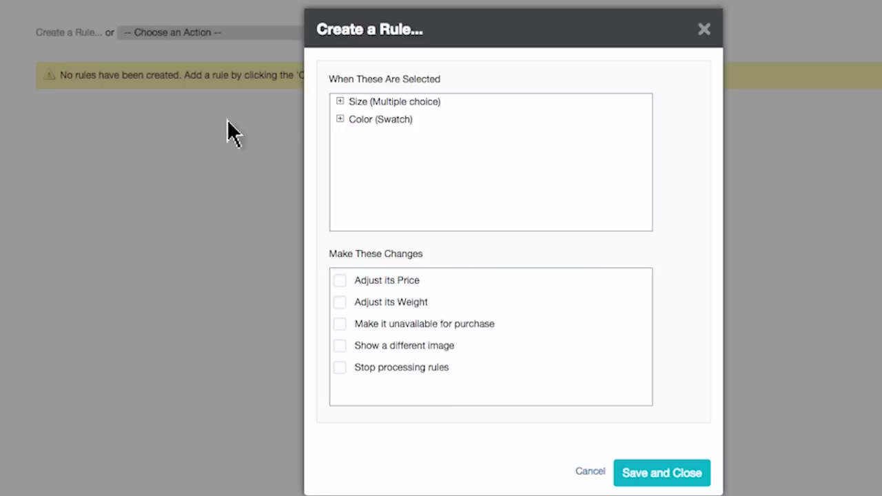
click(339, 102)
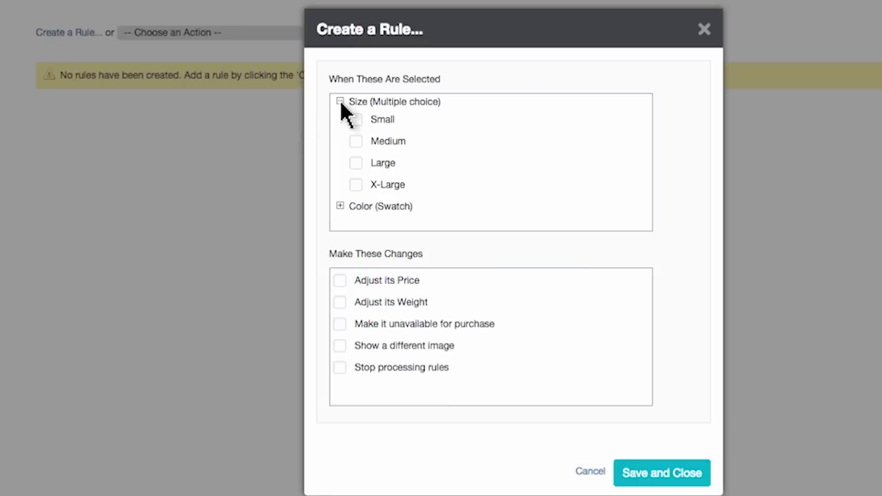
click(356, 187)
click(340, 281)
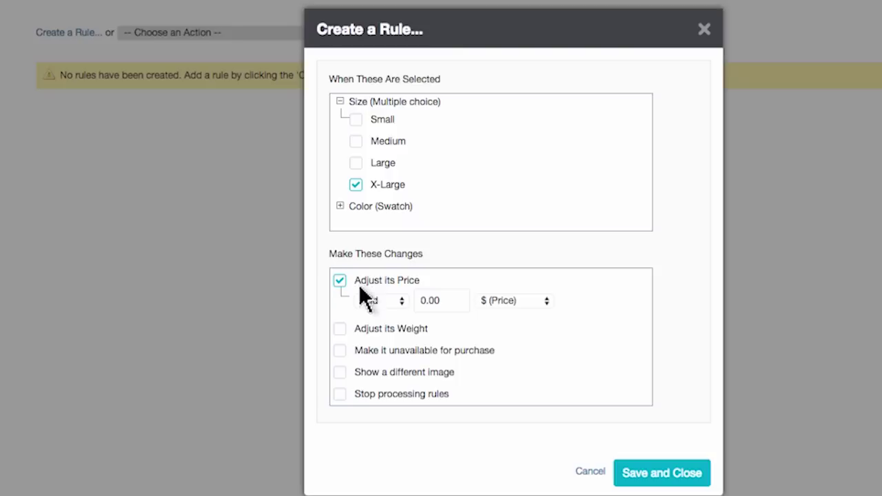
click(442, 302)
key(Tab)
click(664, 474)
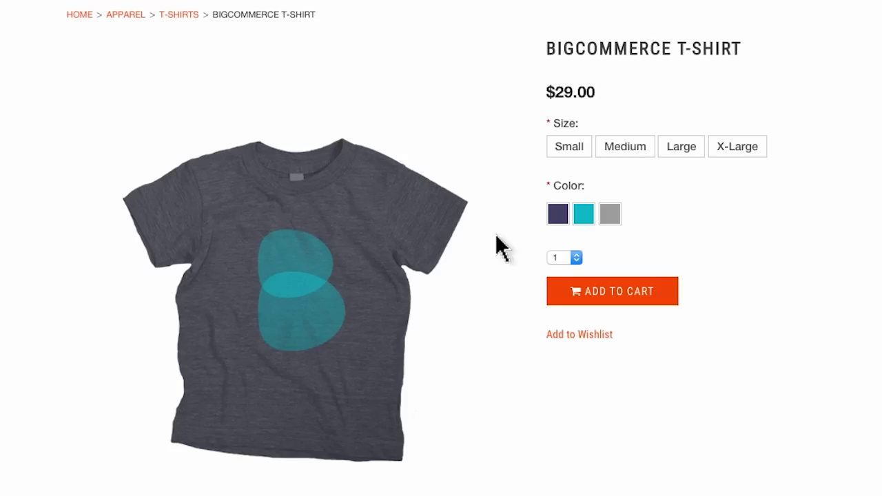
Confirm X-Large shows $31.00 while Large, Medium and Small stay $29.00, then preview grey.
click(734, 149)
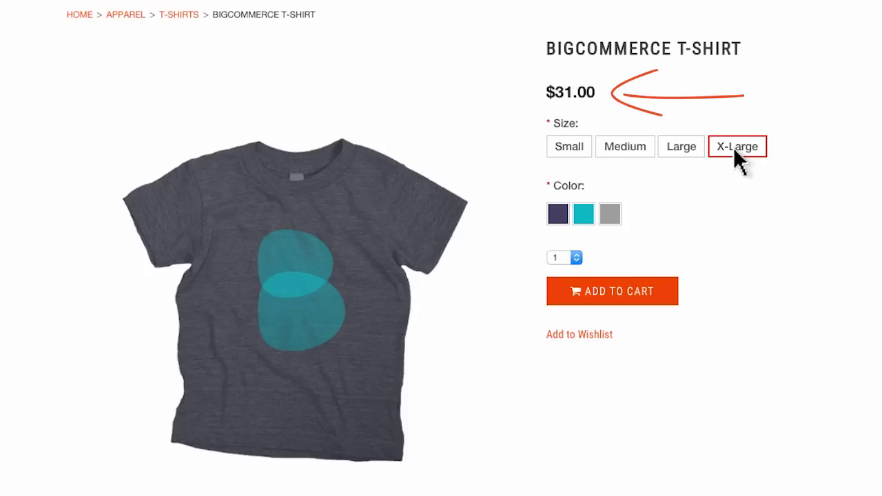
click(680, 151)
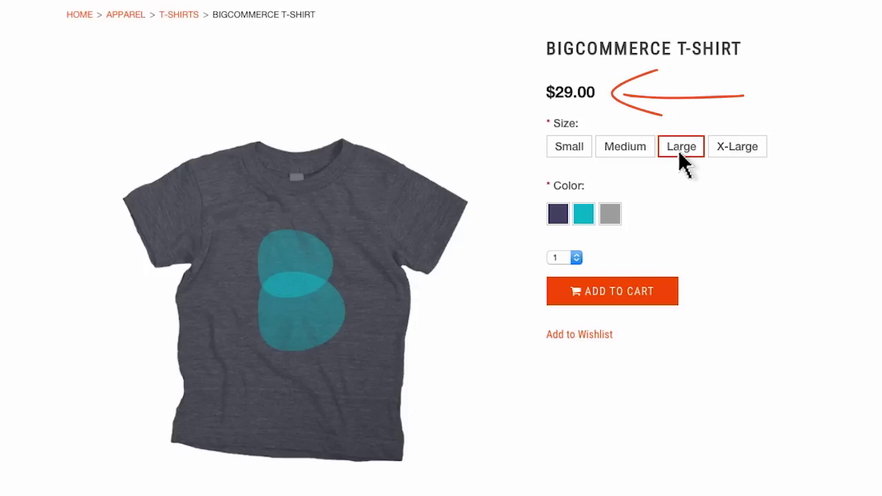
click(624, 151)
click(568, 152)
click(733, 153)
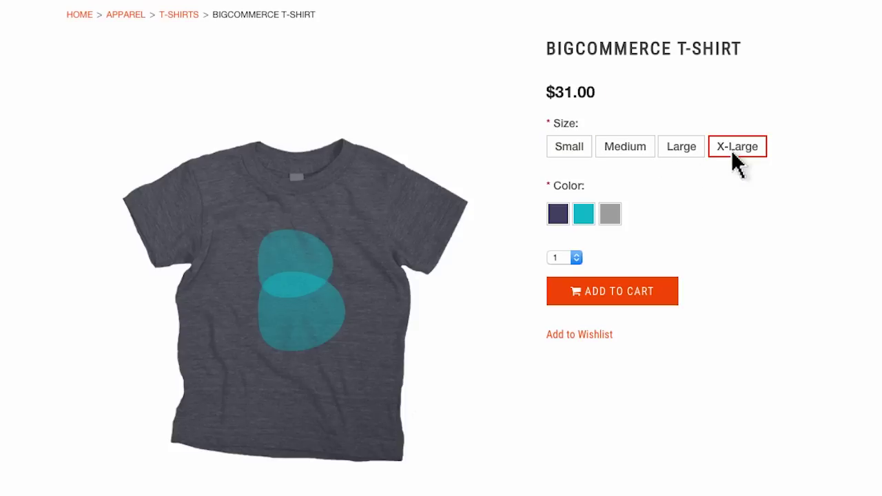
click(610, 215)
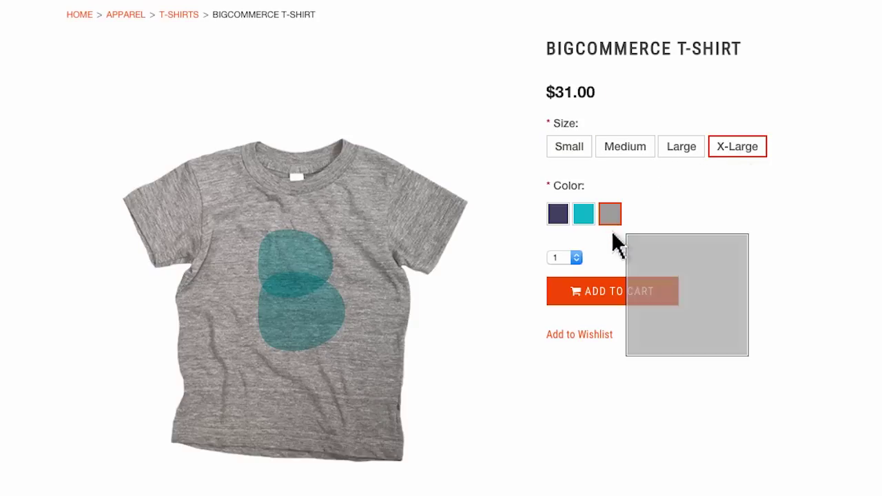